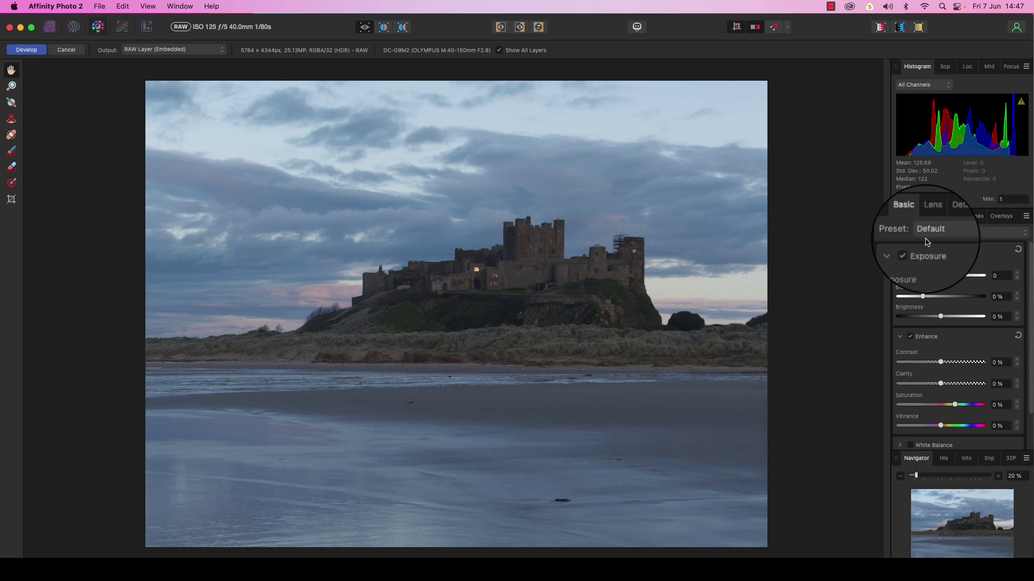
- Look over the Lens and Details settings, then return to the Basic panel
left_click(933, 220)
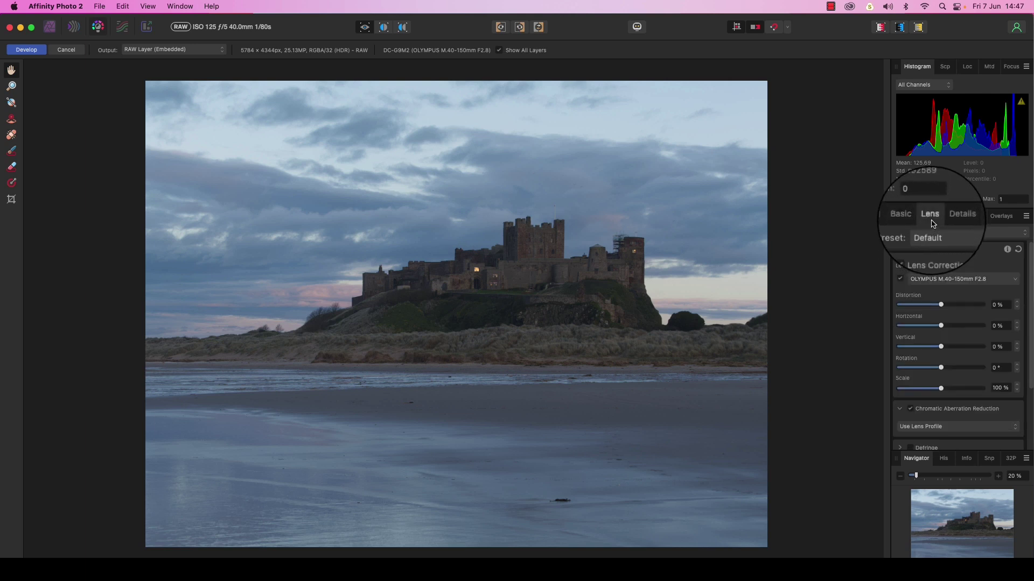
left_click(949, 215)
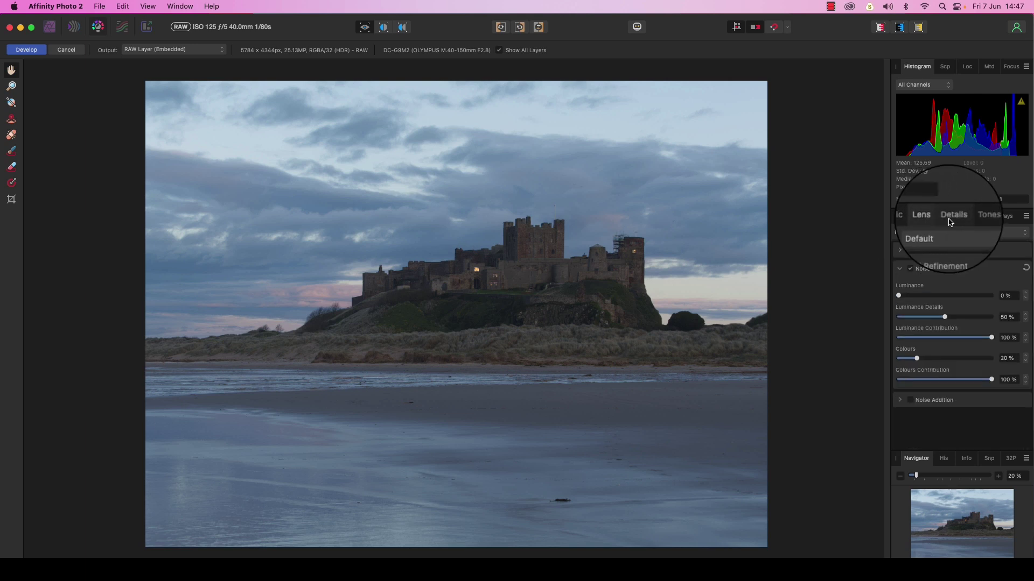
left_click(915, 219)
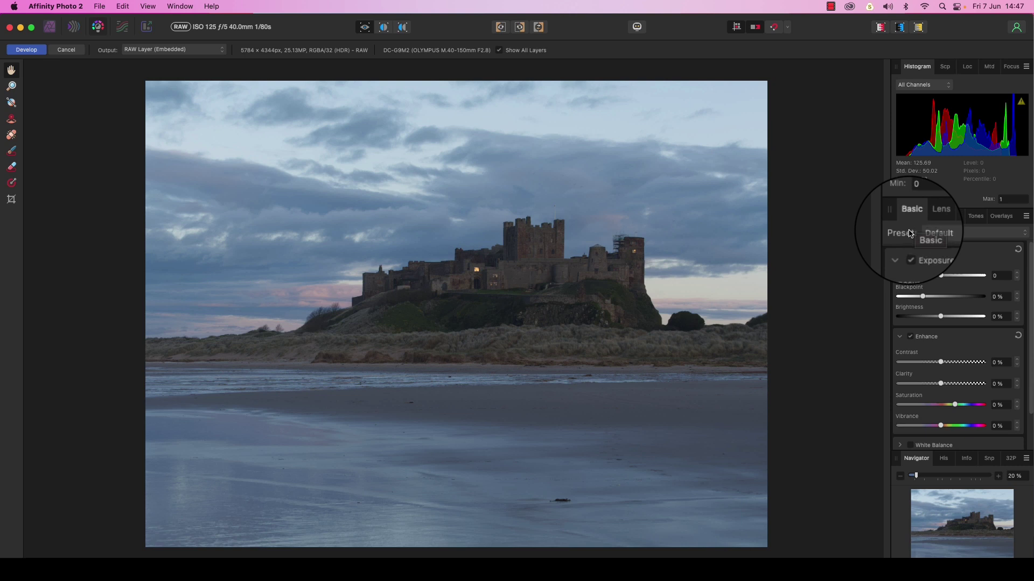
scroll(1016, 315, "down", 2)
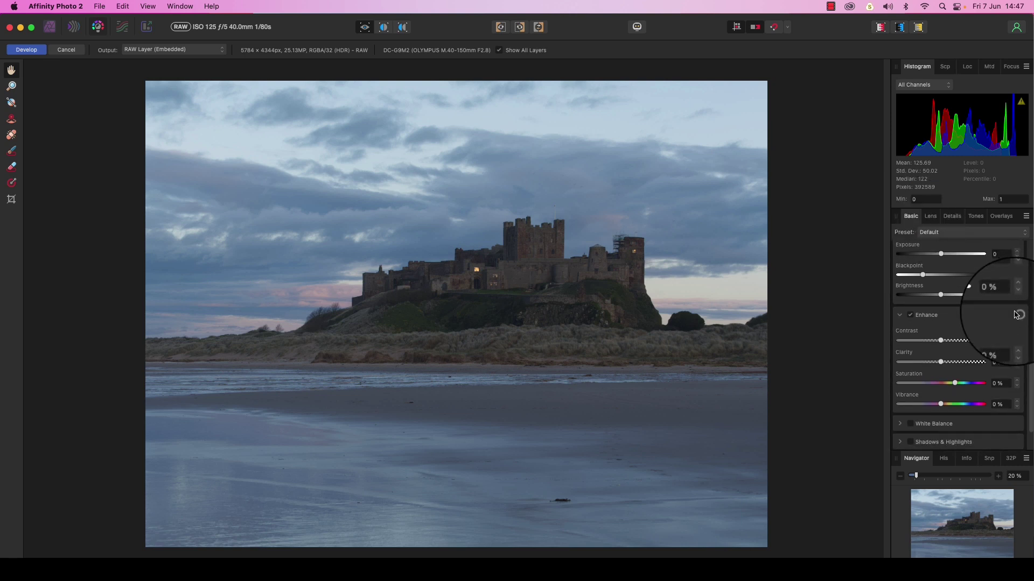
scroll(1016, 315, "down", 2)
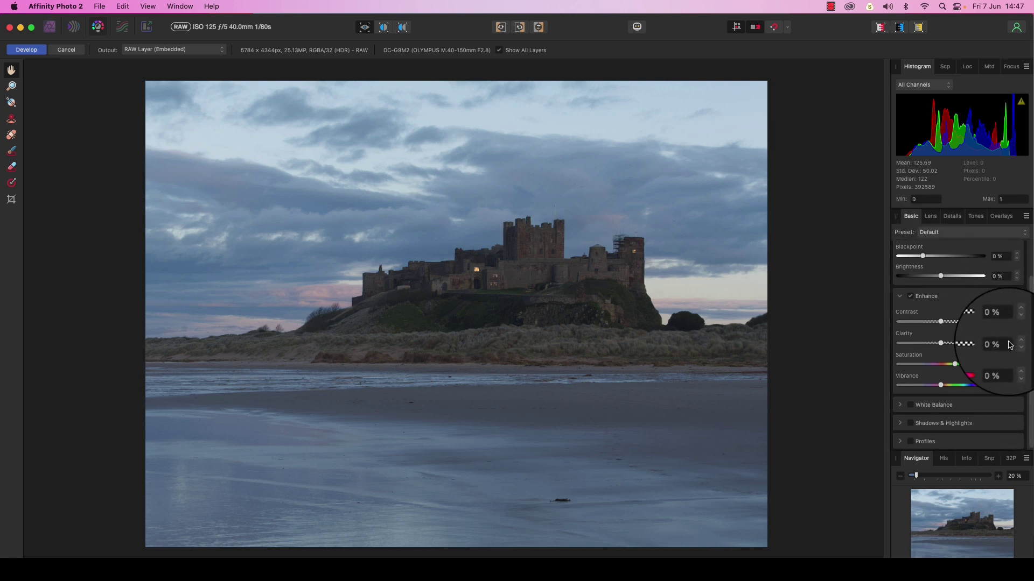
- Enable Shadows & Highlights with Highlights at -64% and Shadows at 25%
left_click(911, 424)
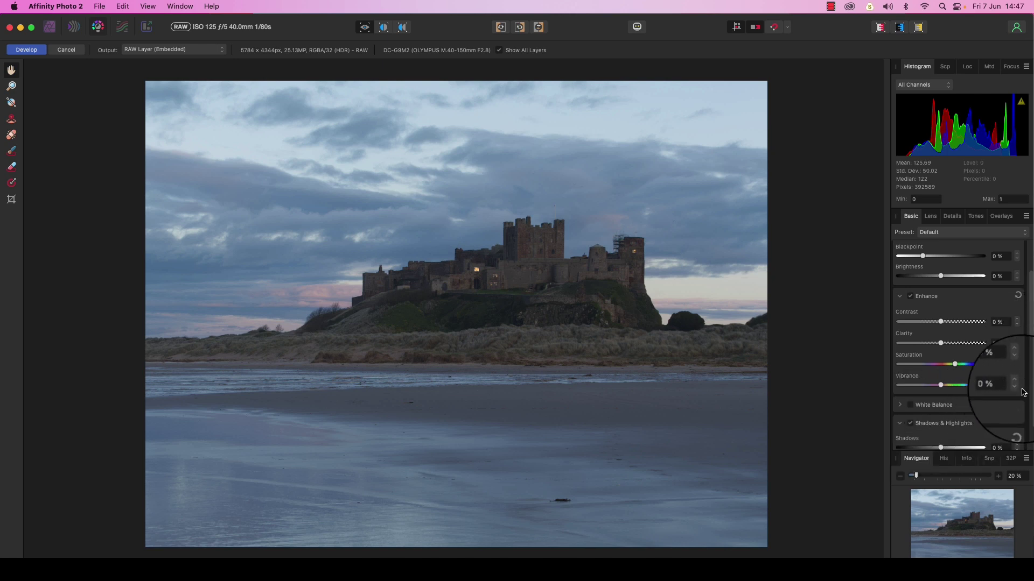
scroll(951, 415, "down", 3)
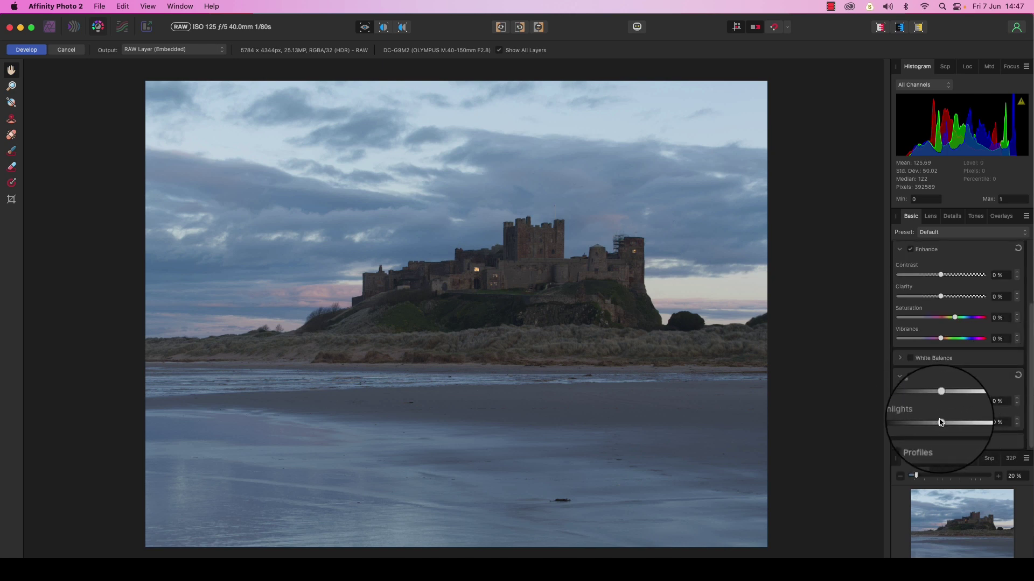
left_click_drag(941, 422, 913, 422)
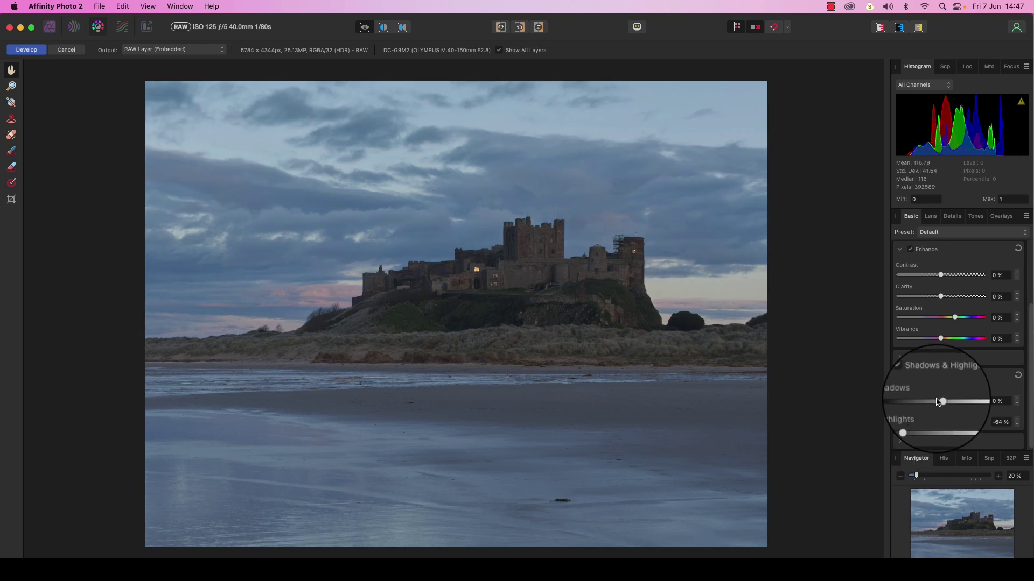
left_click_drag(938, 401, 949, 401)
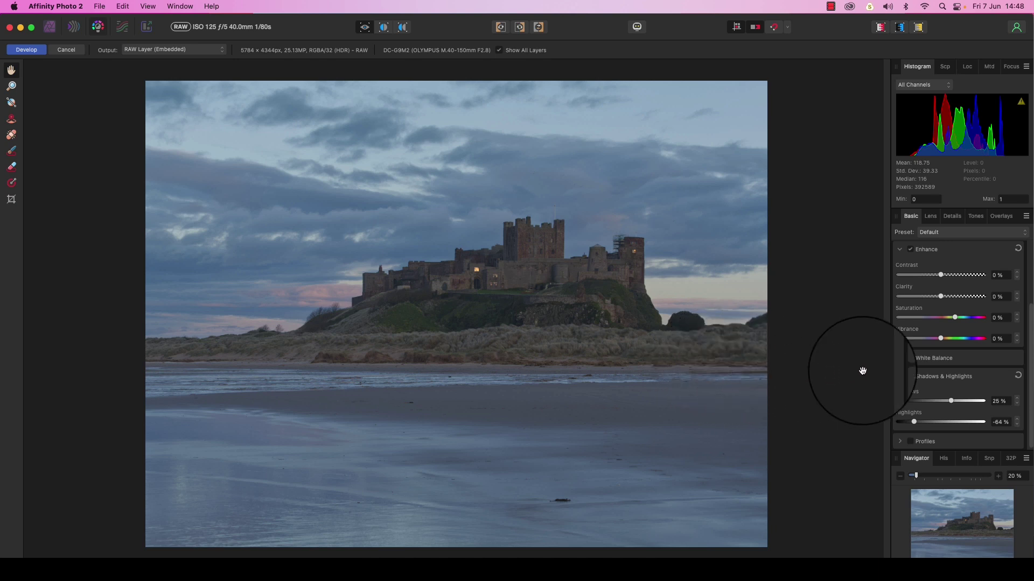
- Raise Brightness to 7% and Clarity to 30% in the Basic panel
scroll(921, 288, "up", 3)
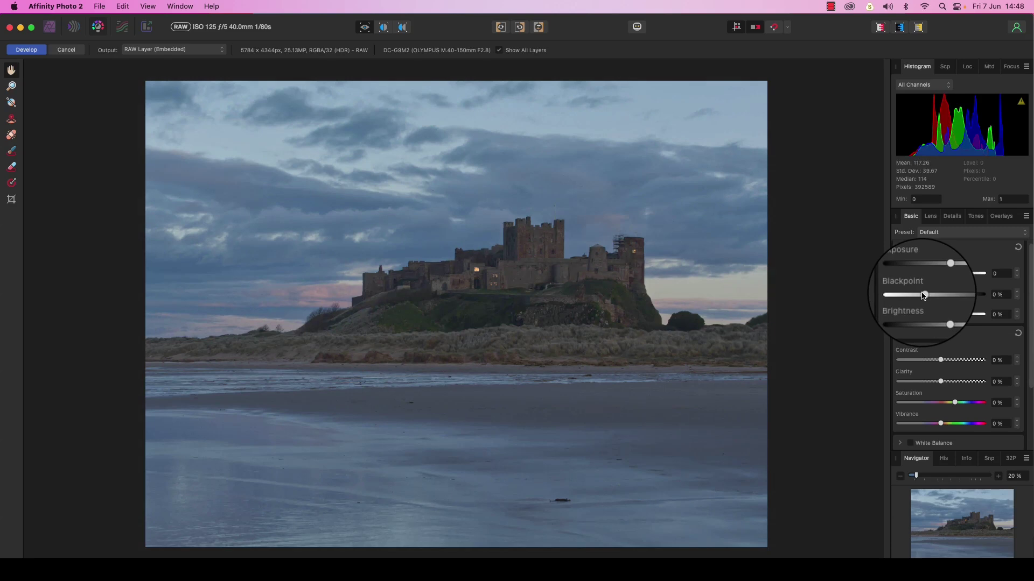
left_click_drag(940, 316, 948, 314)
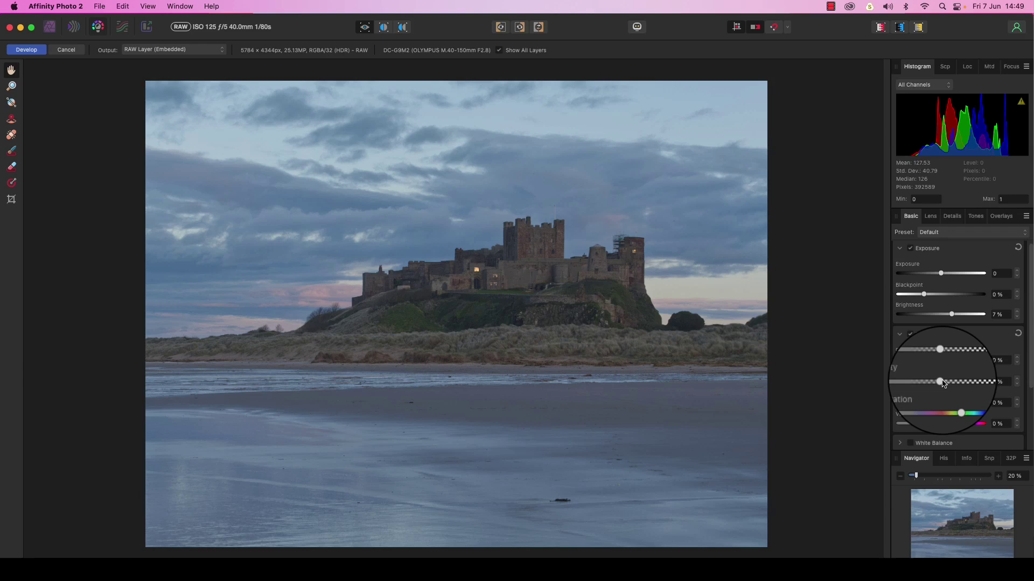
mouse_move(942, 383)
left_mouse_down()
mouse_move(994, 386)
mouse_move(953, 383)
left_mouse_up()
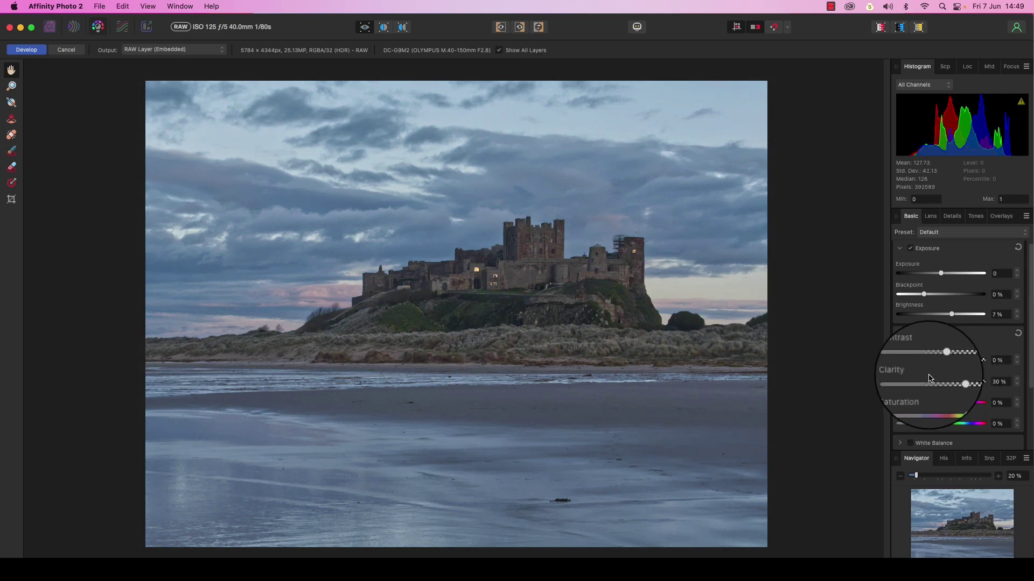
- Enable Detail Refinement in the Details panel with Radius 12% and Amount 6%
left_click(951, 215)
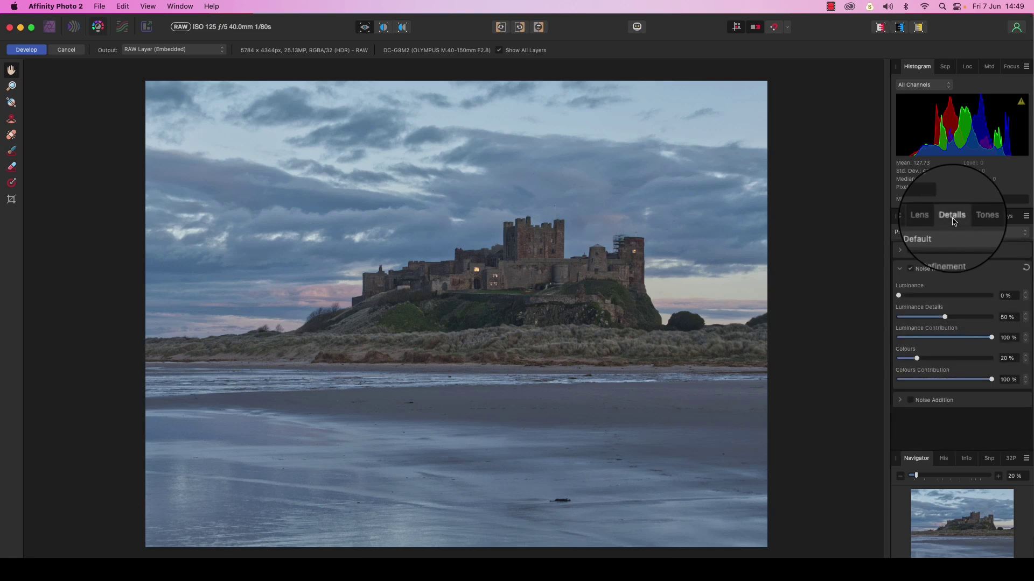
left_click(905, 247)
mouse_move(898, 275)
left_mouse_down()
mouse_move(902, 297)
mouse_move(909, 279)
left_mouse_up()
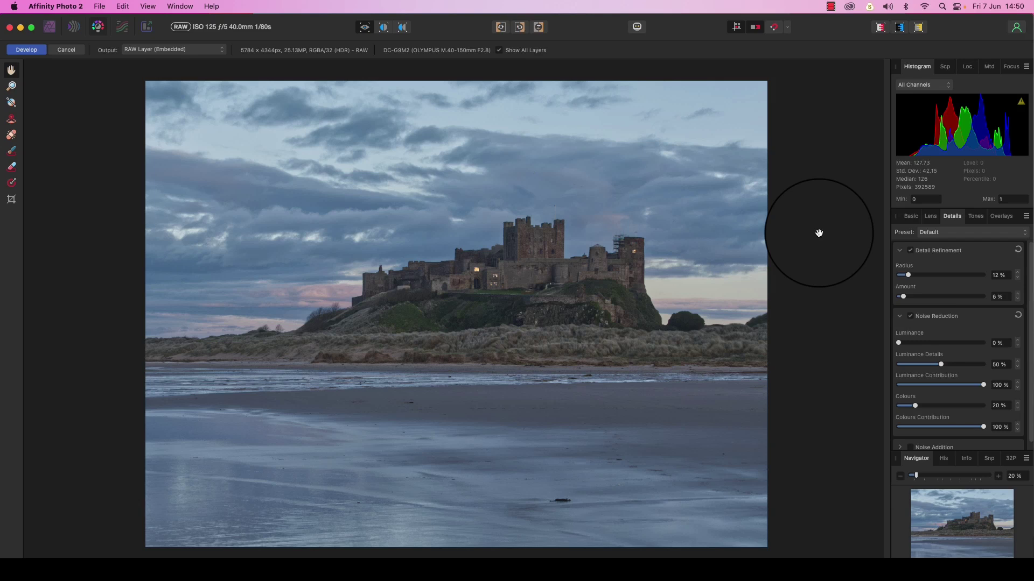
- Set Saturation and Vibrance to 22% each, then show a before/after split view
left_click(911, 215)
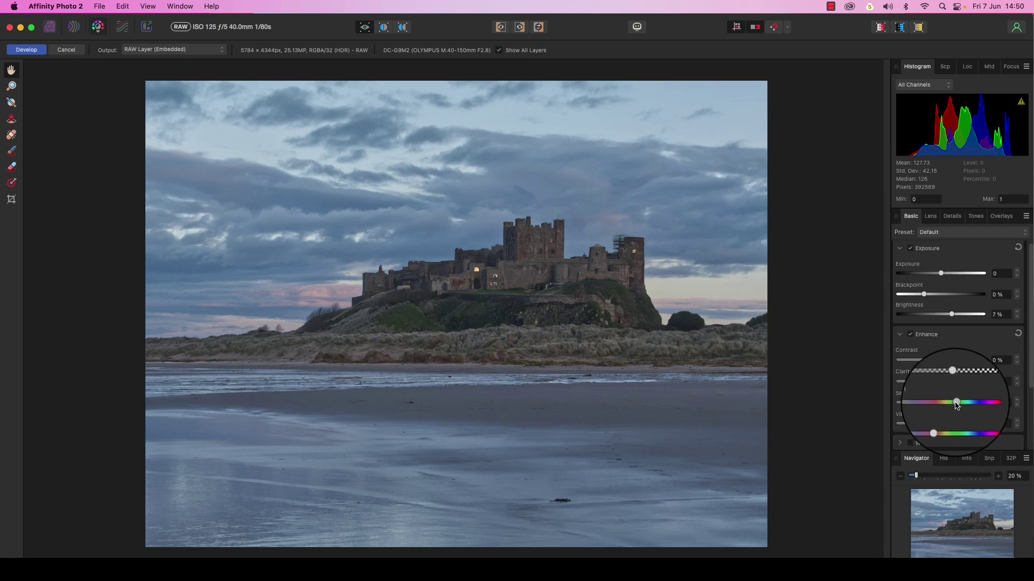
left_click_drag(956, 404, 963, 406)
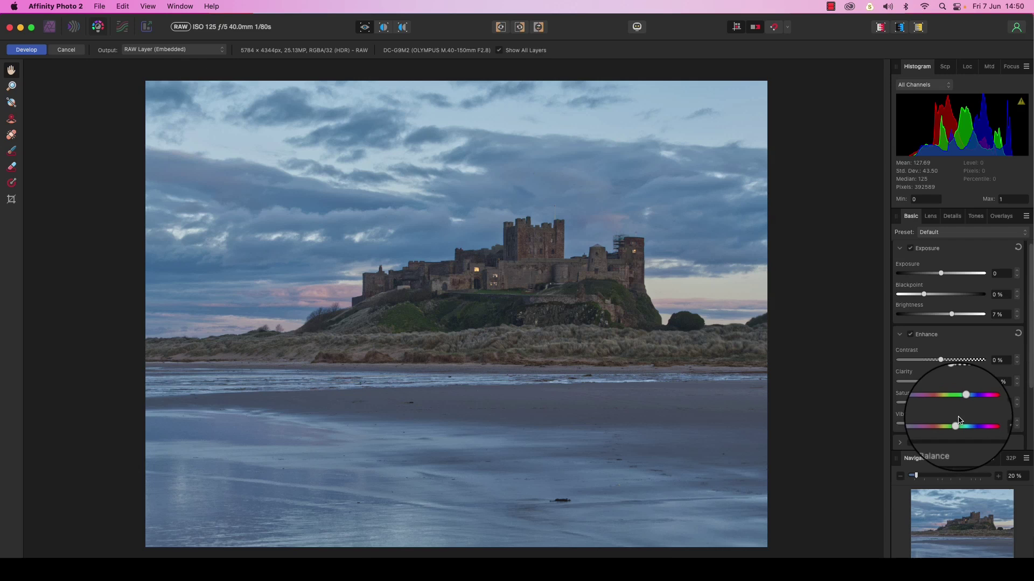
left_click_drag(956, 424, 952, 423)
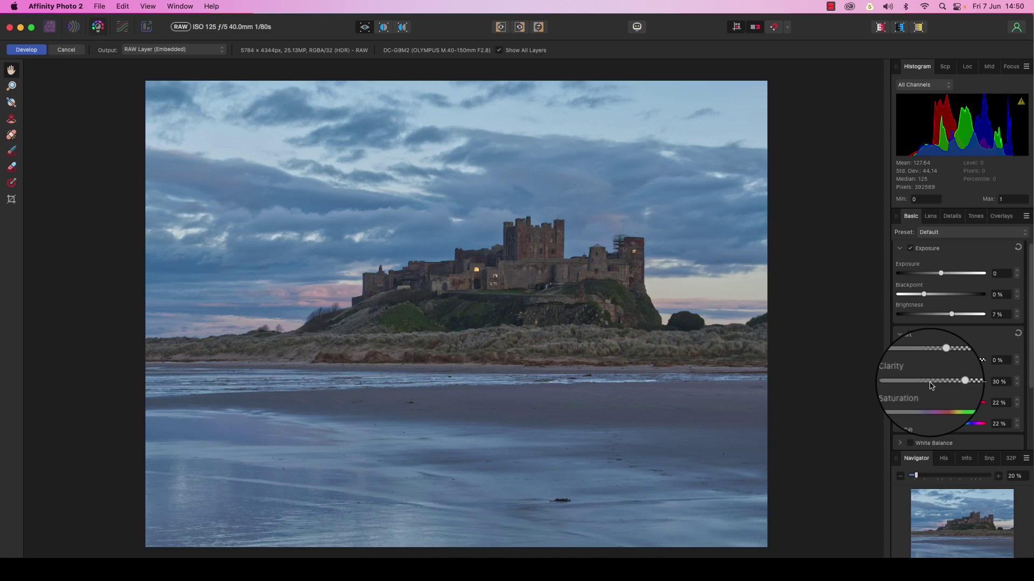
key("s")
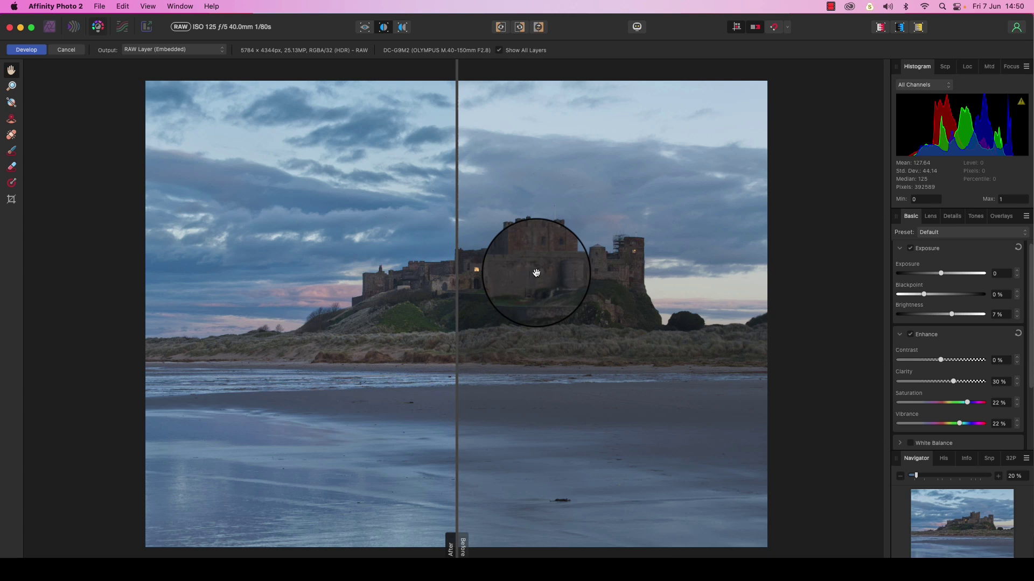
- Enable White Balance, warming Temperature to 8593 K with Tint at 11%
left_click(365, 27)
scroll(935, 358, "down", 3)
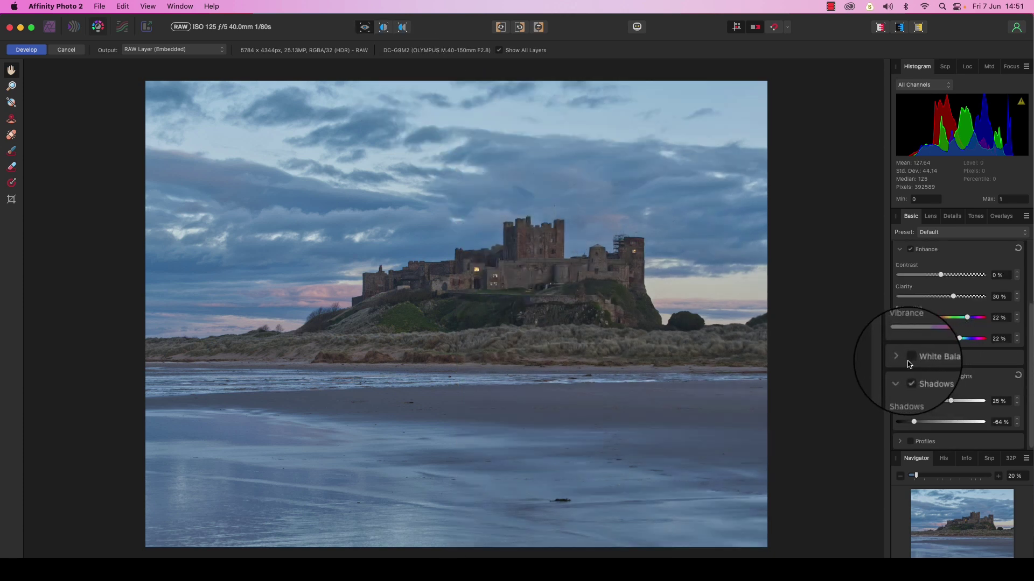
left_click(911, 361)
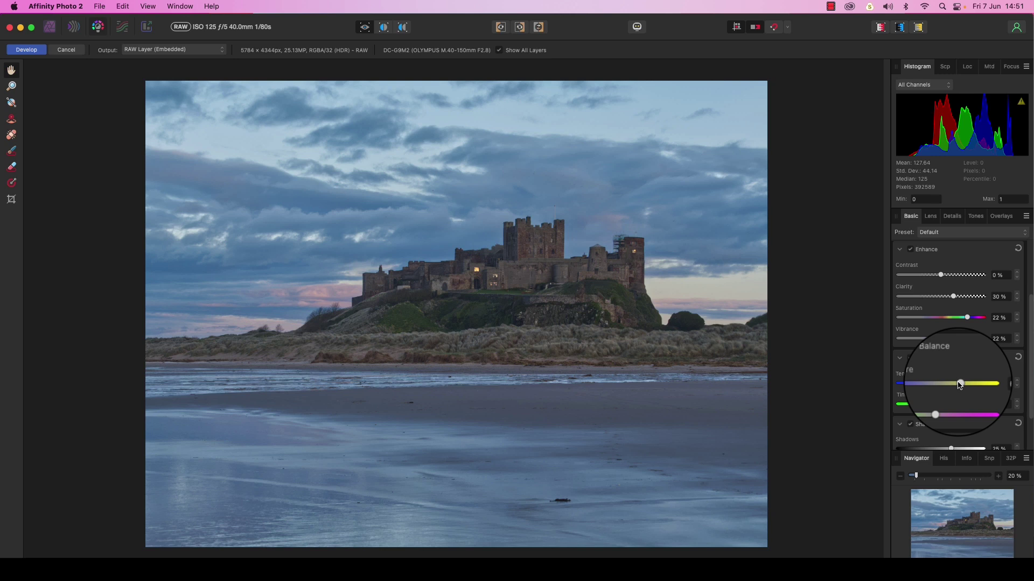
left_click_drag(959, 384, 964, 386)
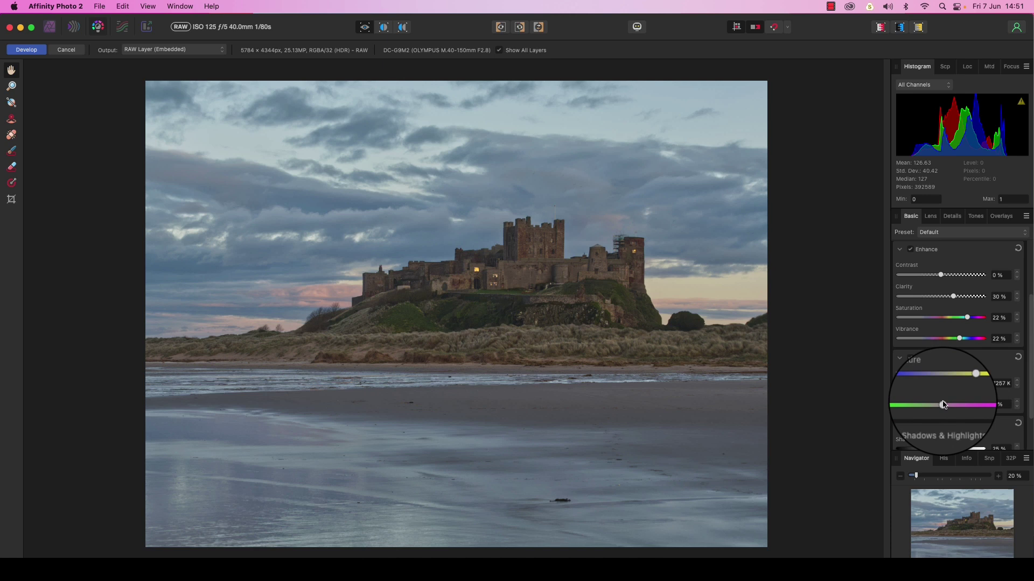
left_click_drag(942, 405, 962, 384)
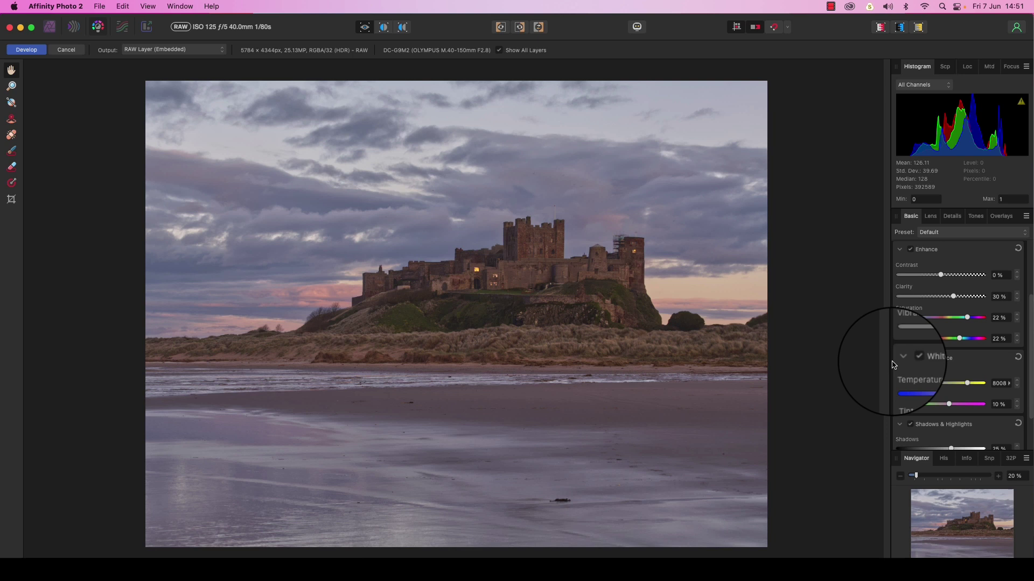
left_click_drag(967, 384, 969, 383)
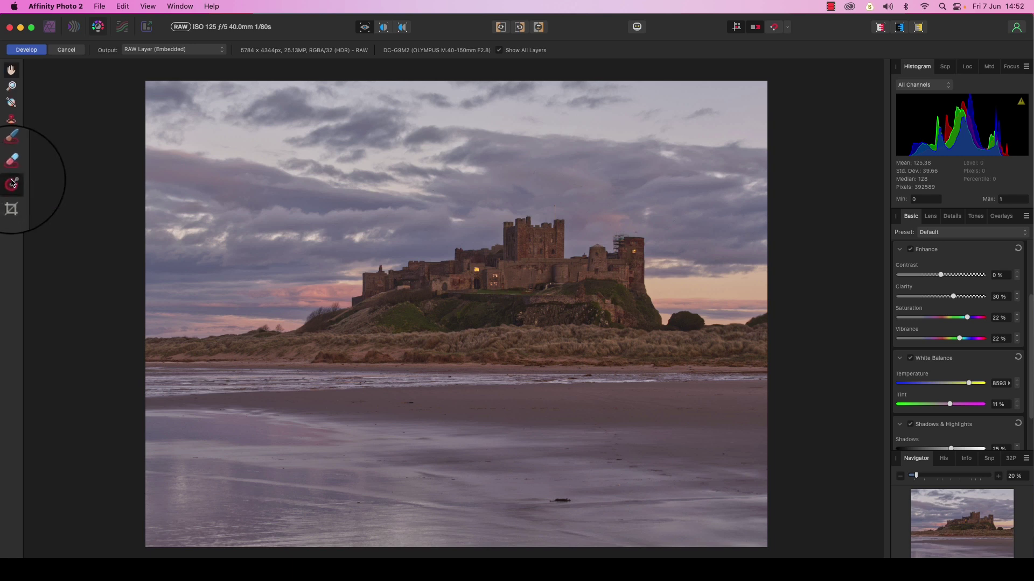
- Add a gradient overlay over the sky with Exposure -0.57 and Contrast 19%
left_click(12, 183)
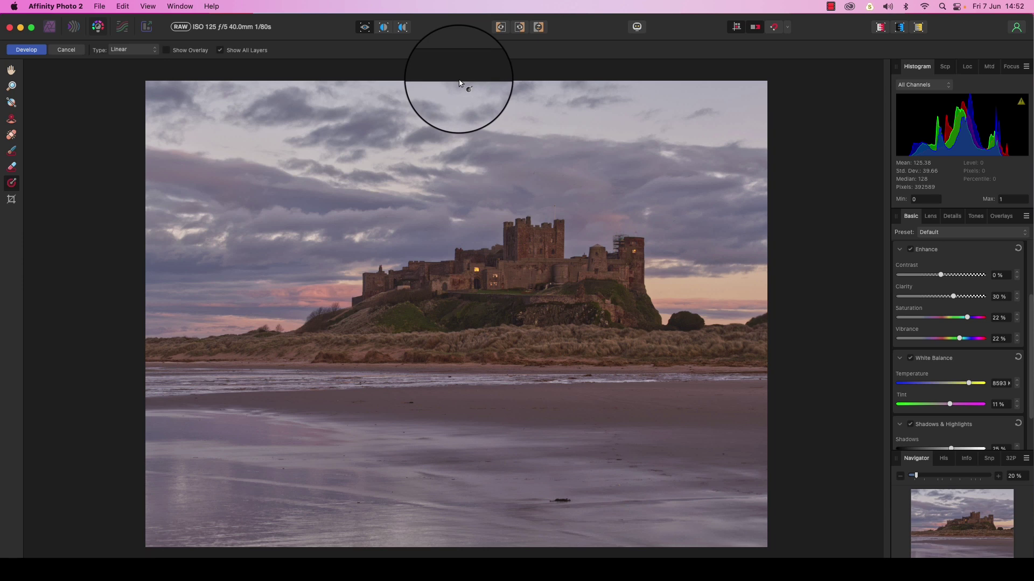
left_click_drag(460, 84, 460, 294)
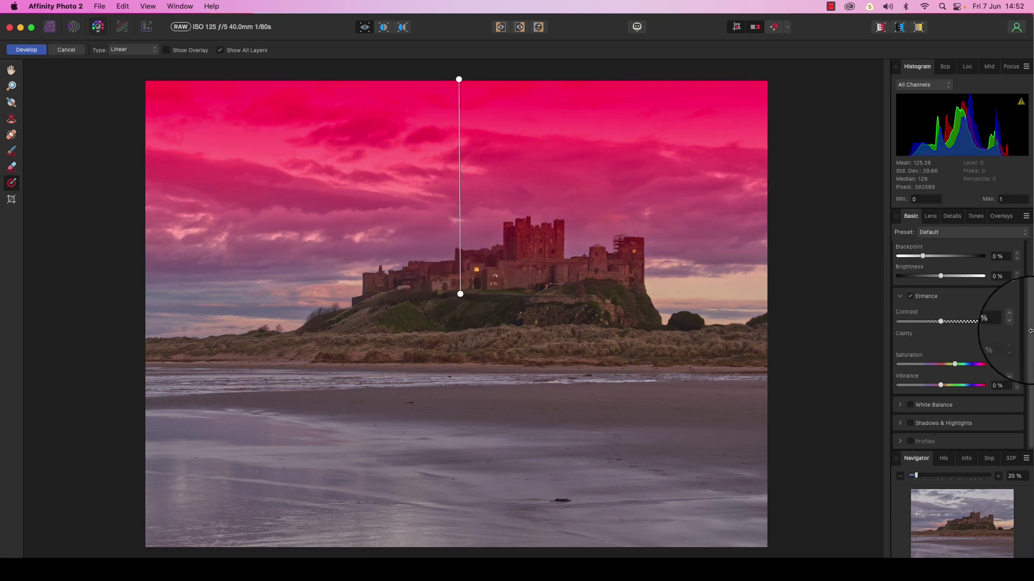
scroll(1012, 313, "up", 2)
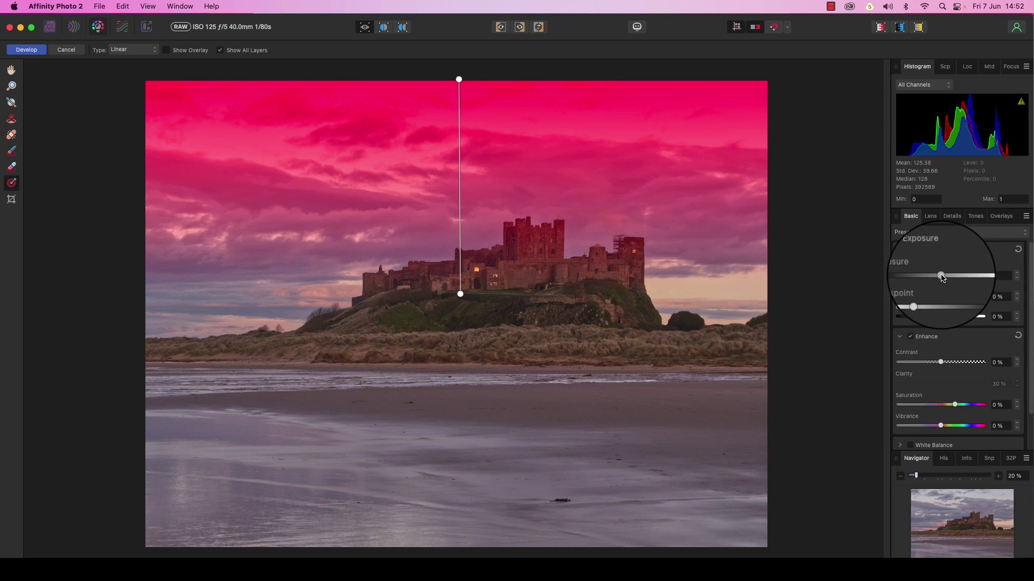
left_click_drag(939, 276, 937, 277)
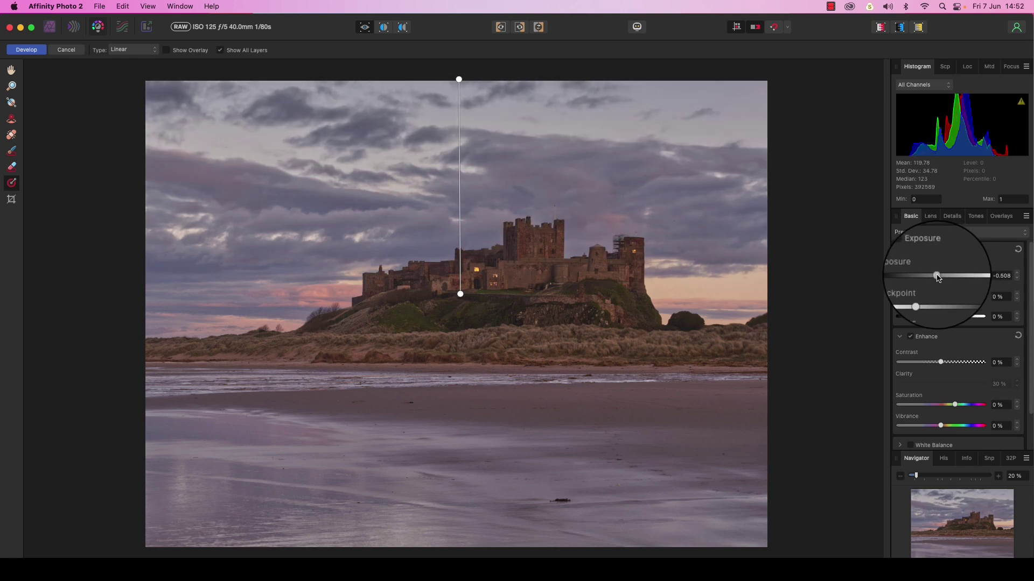
left_click_drag(941, 362, 957, 364)
left_click(900, 445)
scroll(939, 430, "down", 2)
left_click_drag(942, 431, 931, 435)
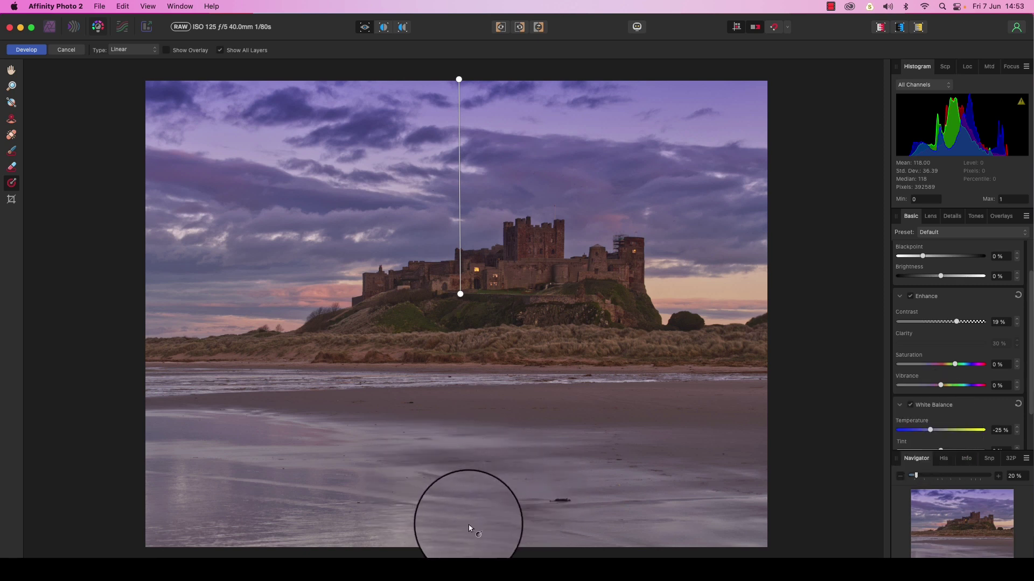
- Add a second gradient overlay over the beach and make its temperature less cool
left_click_drag(474, 551, 476, 406)
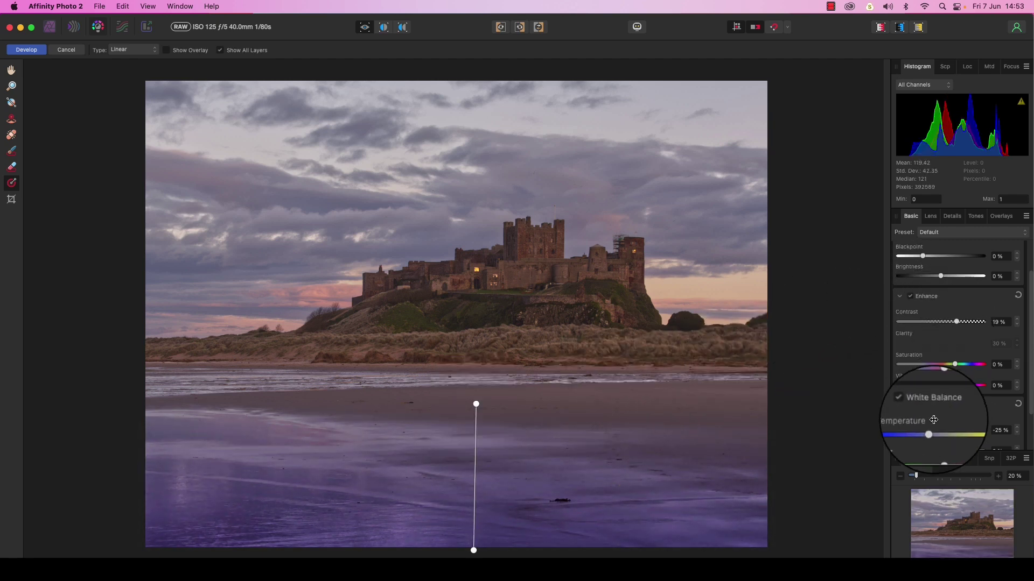
left_click_drag(930, 429, 941, 431)
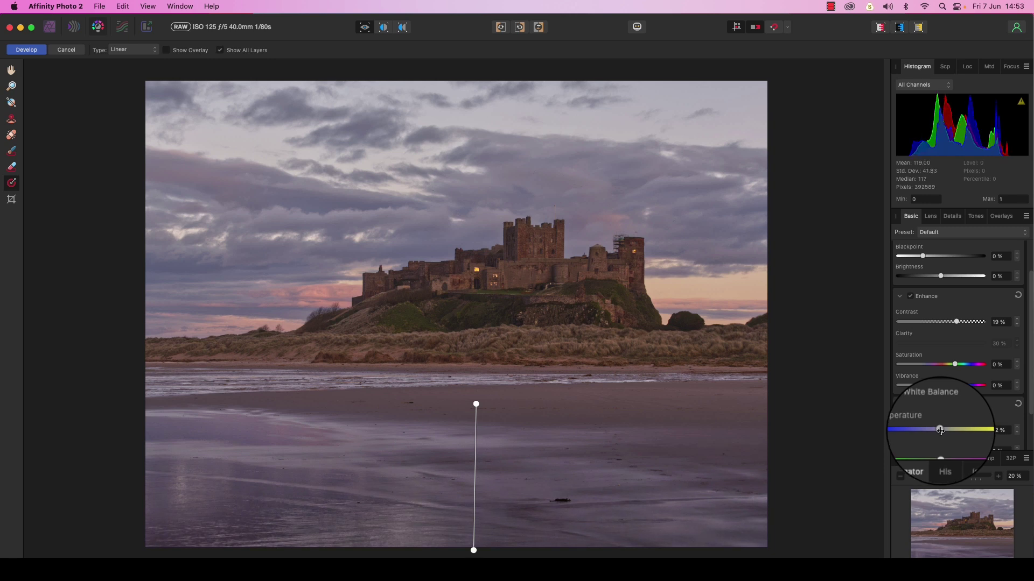
scroll(936, 420, "up", 3)
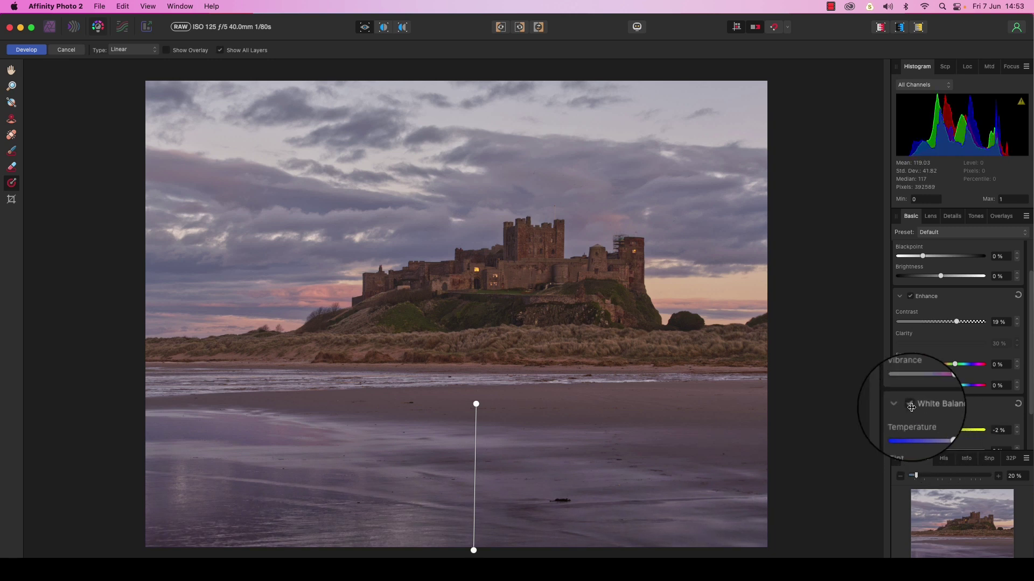
- Apply the Develop edits and add a Curves adjustment shaped into an S-curve
left_click(34, 54)
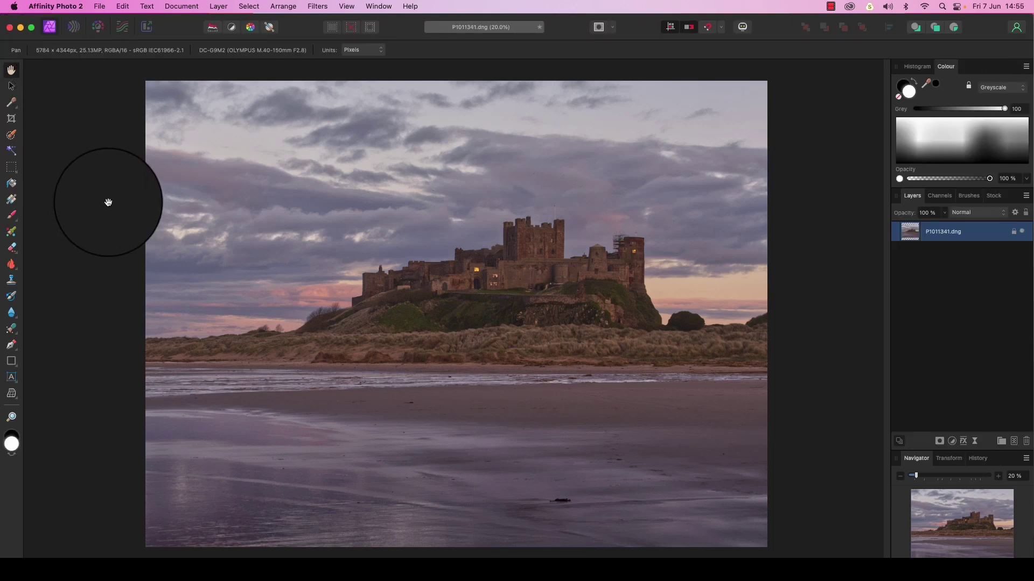
left_click(952, 441)
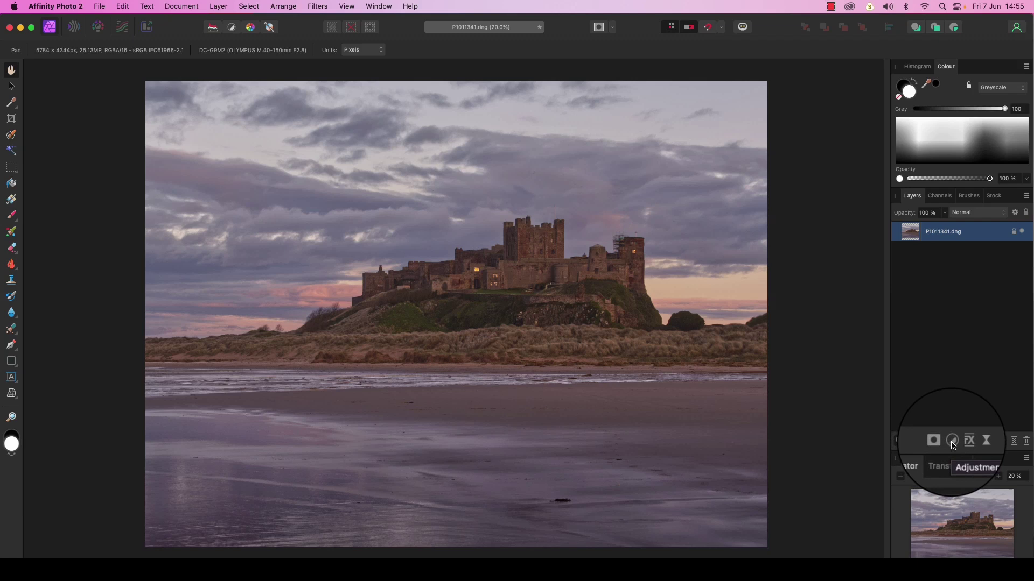
left_click(951, 442)
scroll(963, 478, "down", 4)
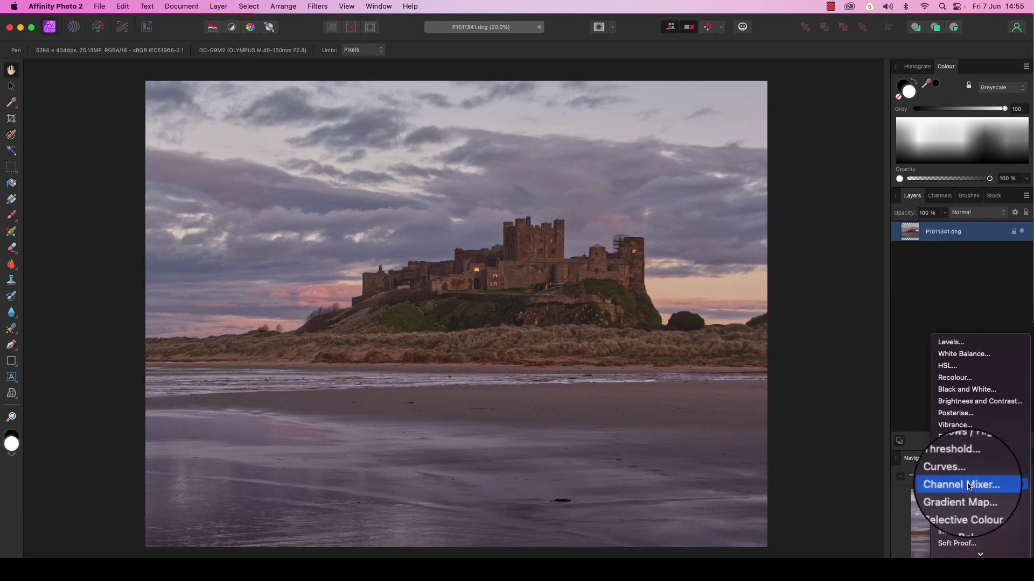
left_click(964, 477)
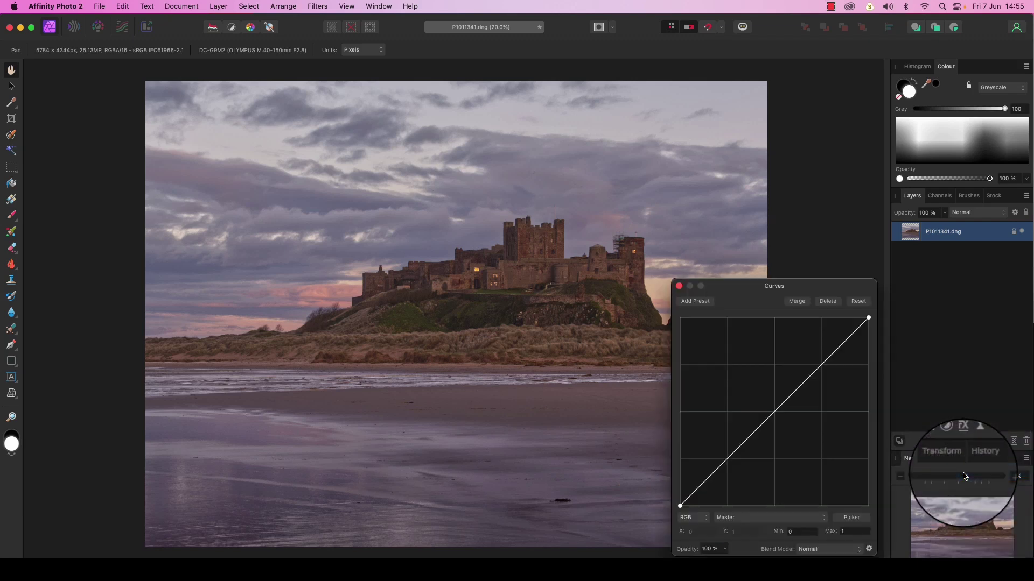
left_click_drag(822, 364, 817, 361)
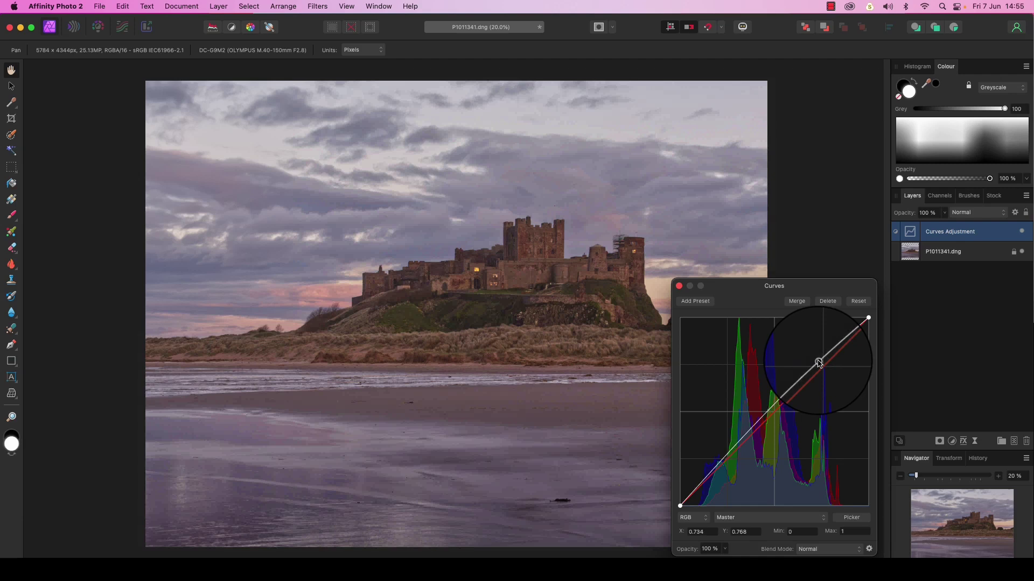
left_click_drag(735, 444, 738, 451)
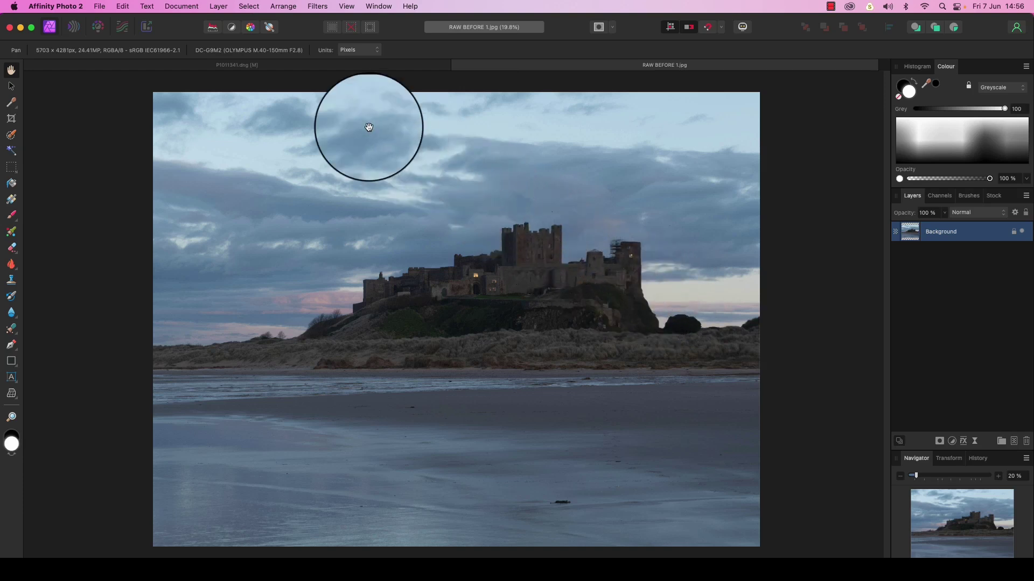
- Switch back to the edited P1011341.dng document
left_click(272, 67)
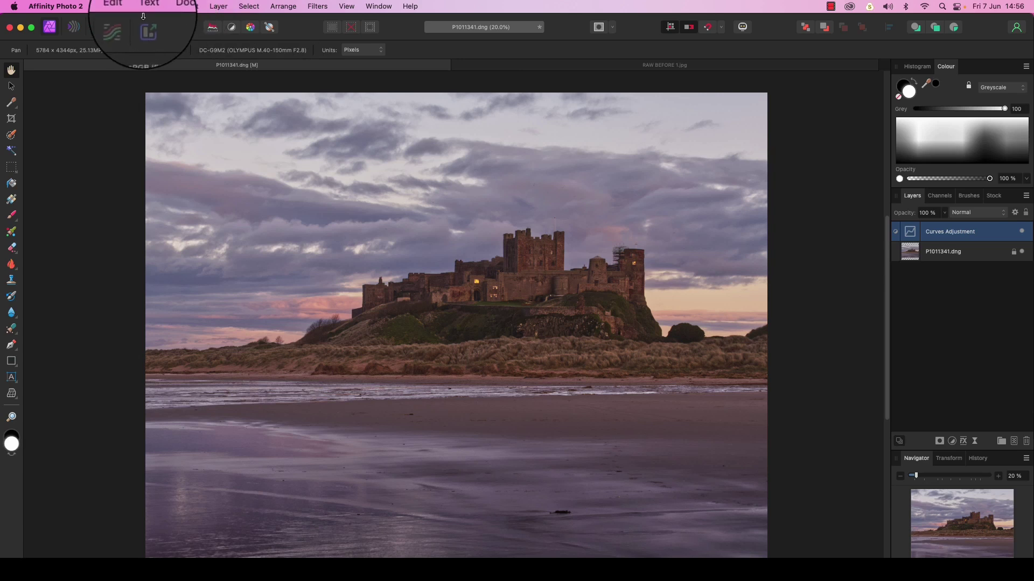
- Open File > Export and keep JPEG (Best quality) at 5784 × 4344 px
left_click(99, 6)
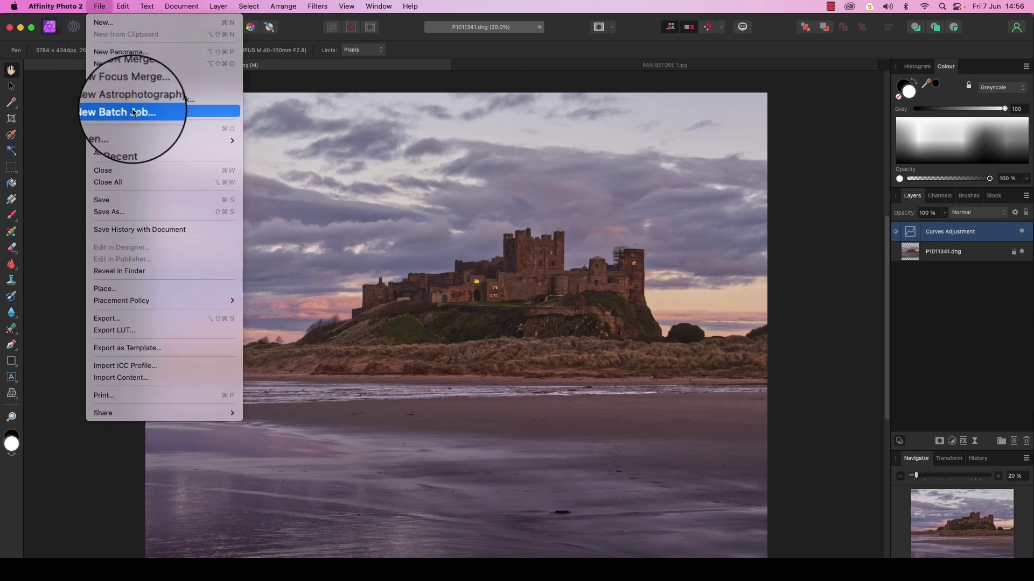
left_click(102, 322)
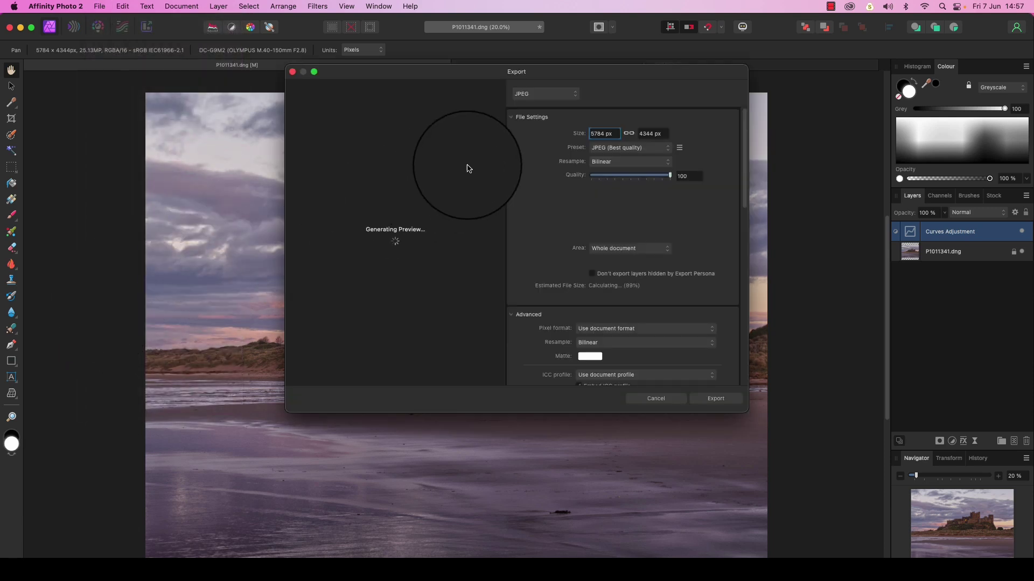
left_click(533, 94)
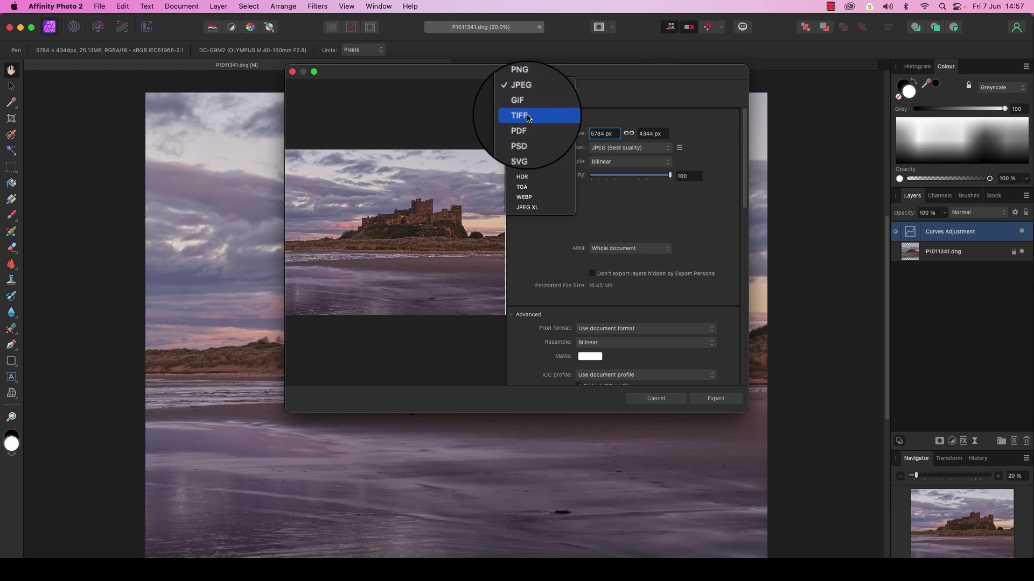
left_click(525, 89)
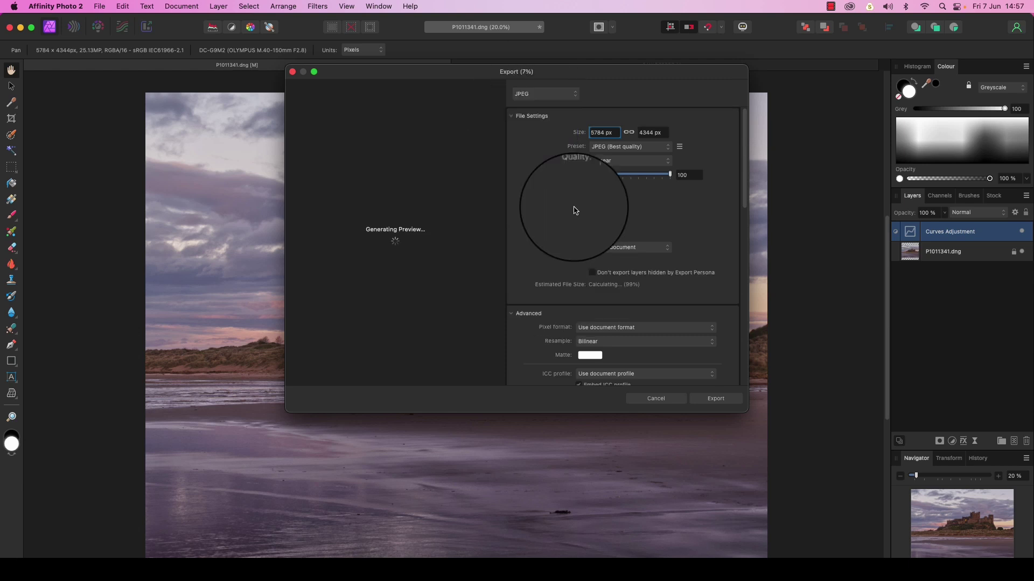